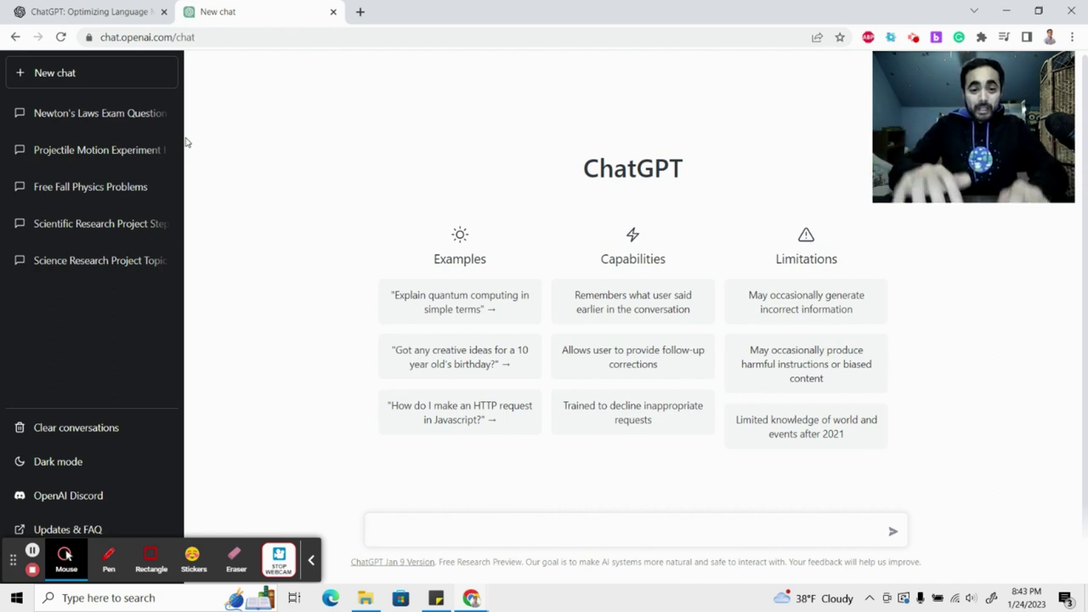
- Ask for example Newton's laws questions for a high school physics class, then request more questions
type("I'm a high school ")
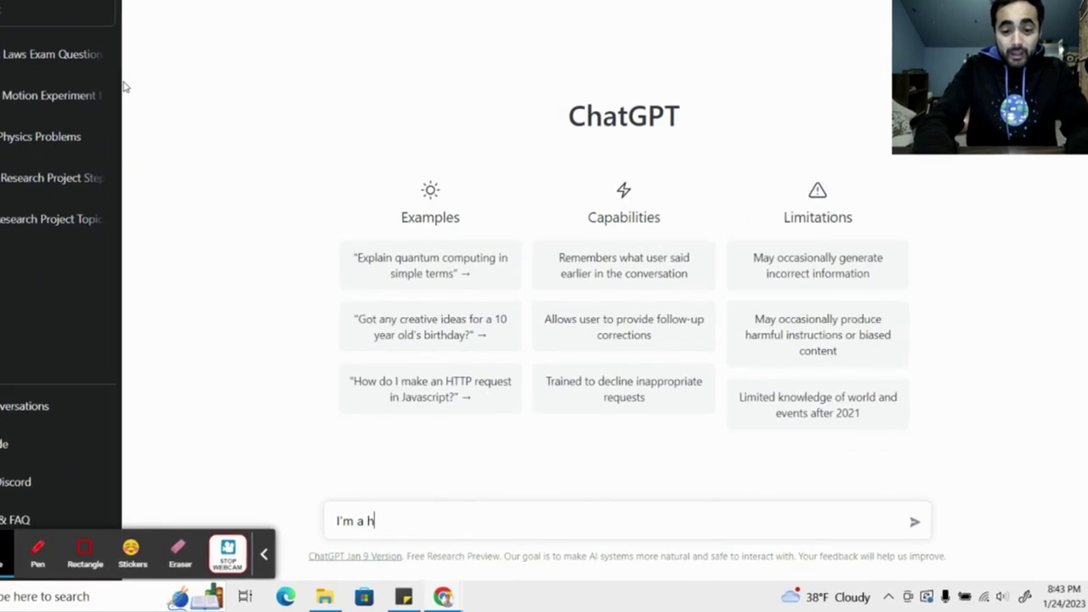
type("physics teacher and I need some example")
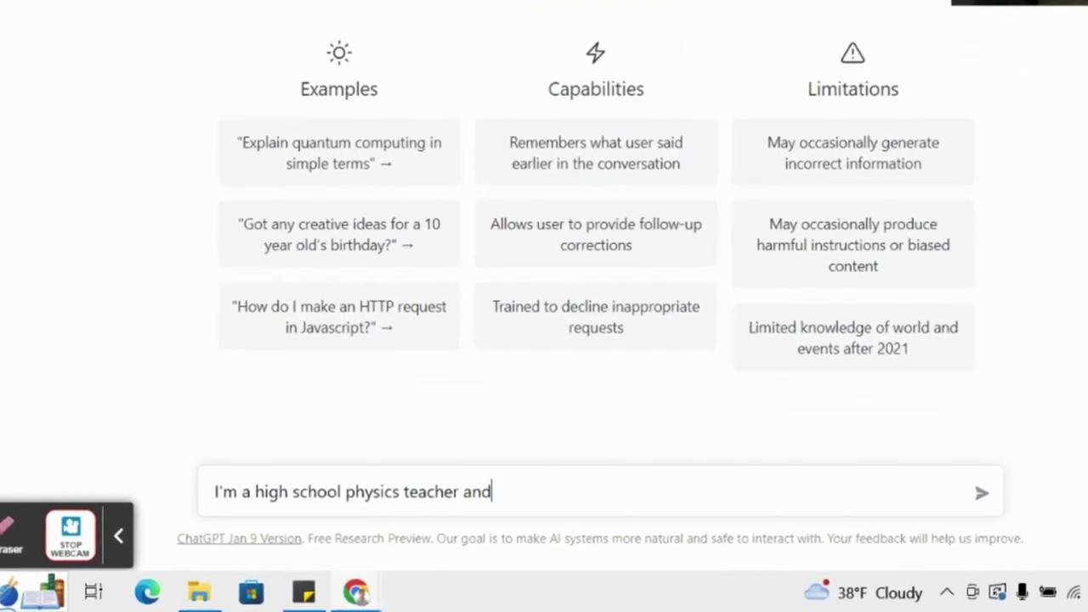
type(" questions for newton's laws")
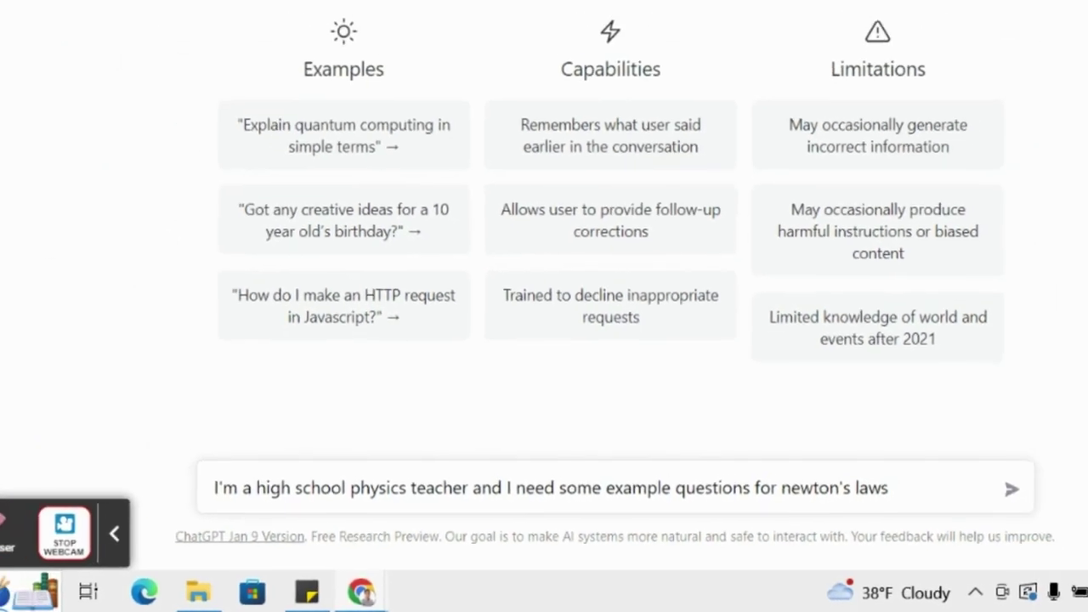
key("Return")
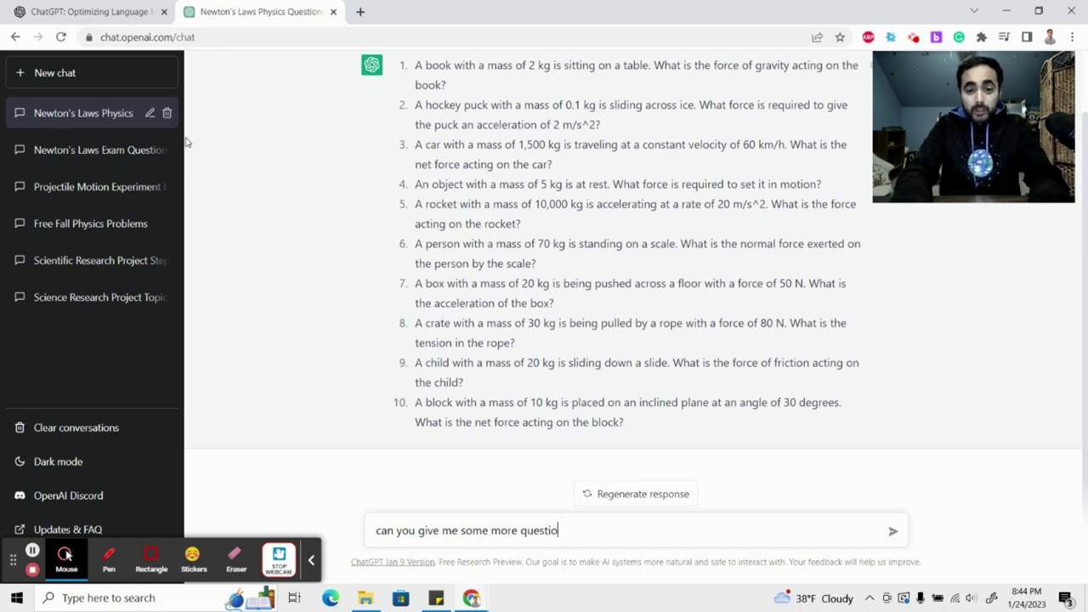
type("ns")
key("Return")
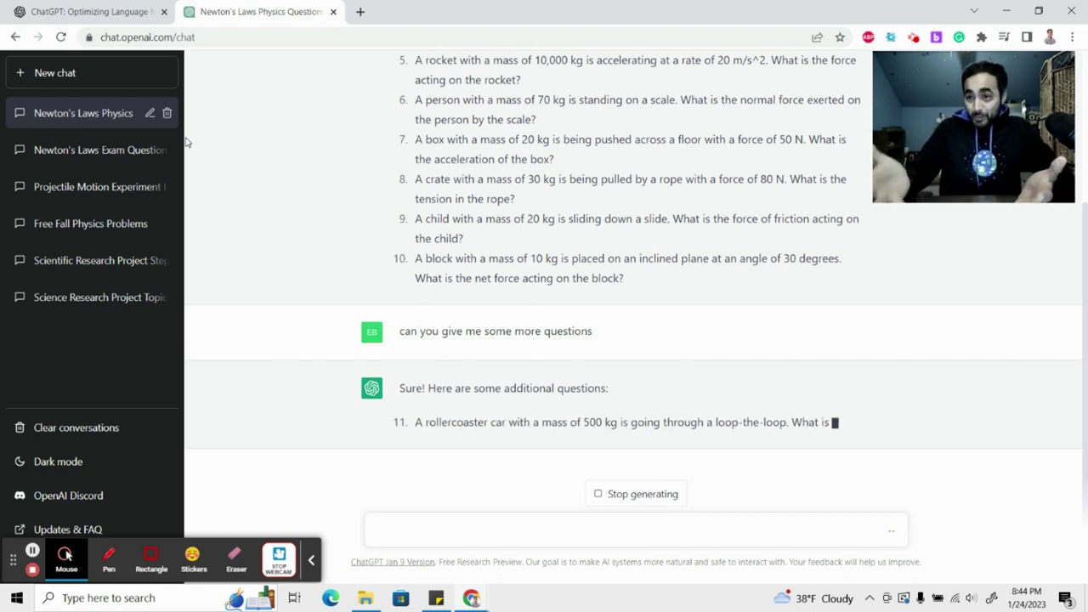
- Halt the extra questions, get multiple-choice questions cut off at question 5, then begin a third-law request
left_click(636, 494)
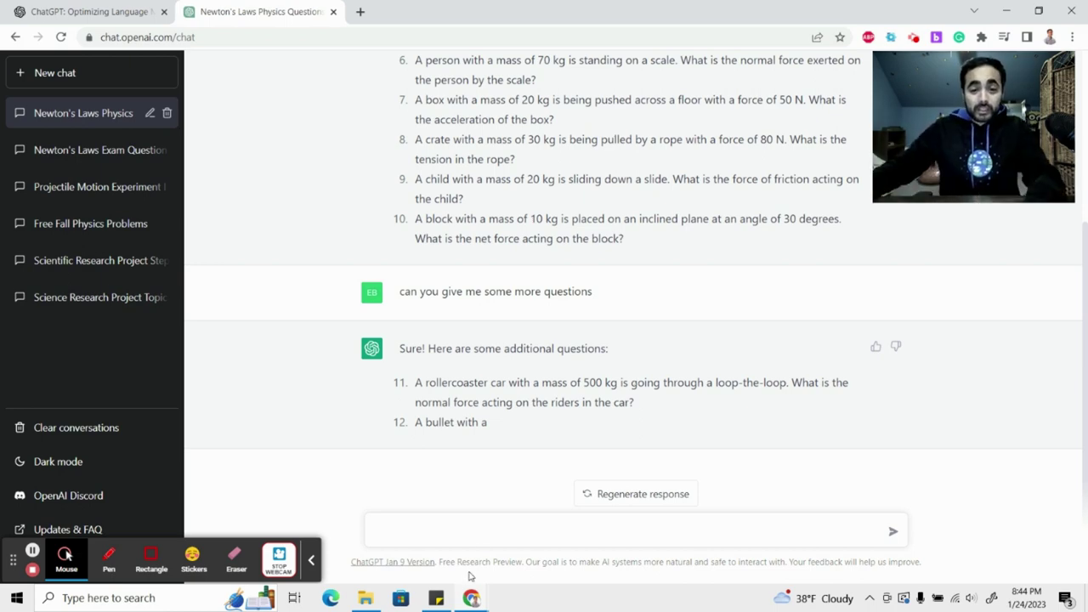
left_click(486, 529)
type("can you give me some")
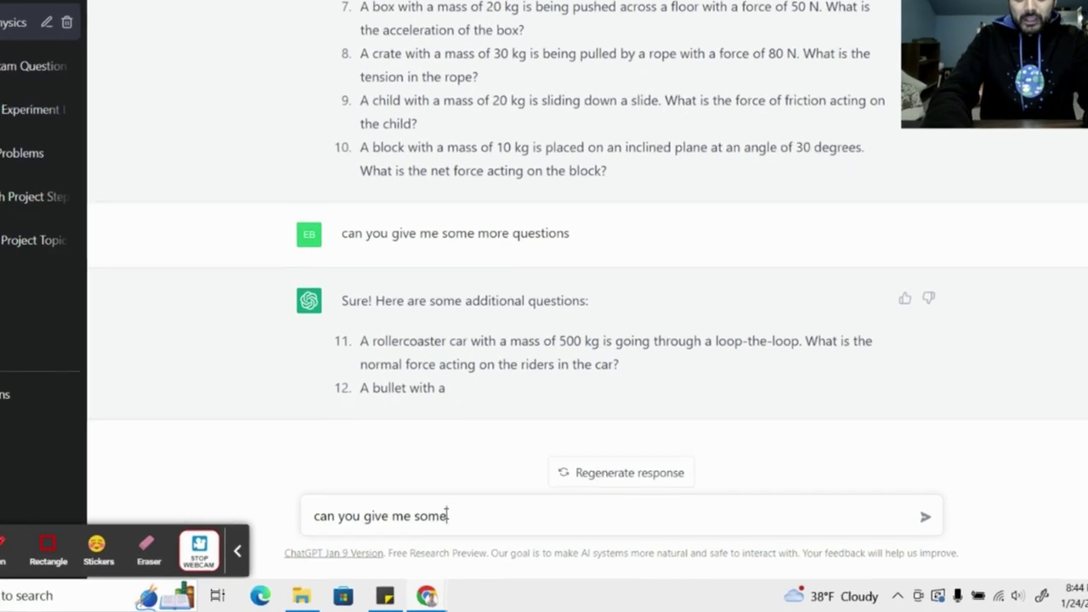
type(" example questions f")
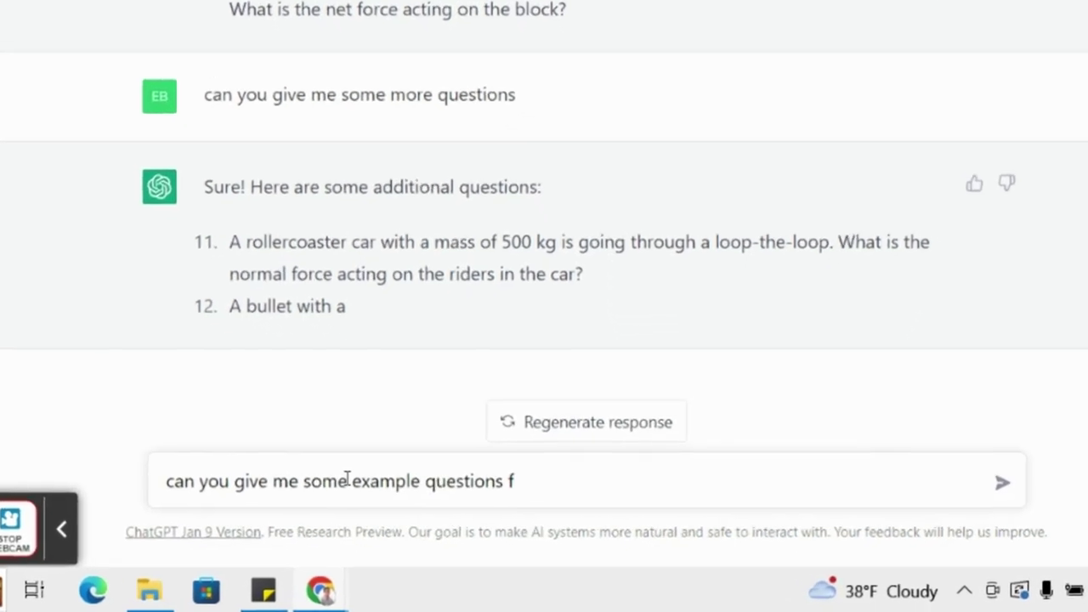
key("BackSpace")
type("that are multiple choice")
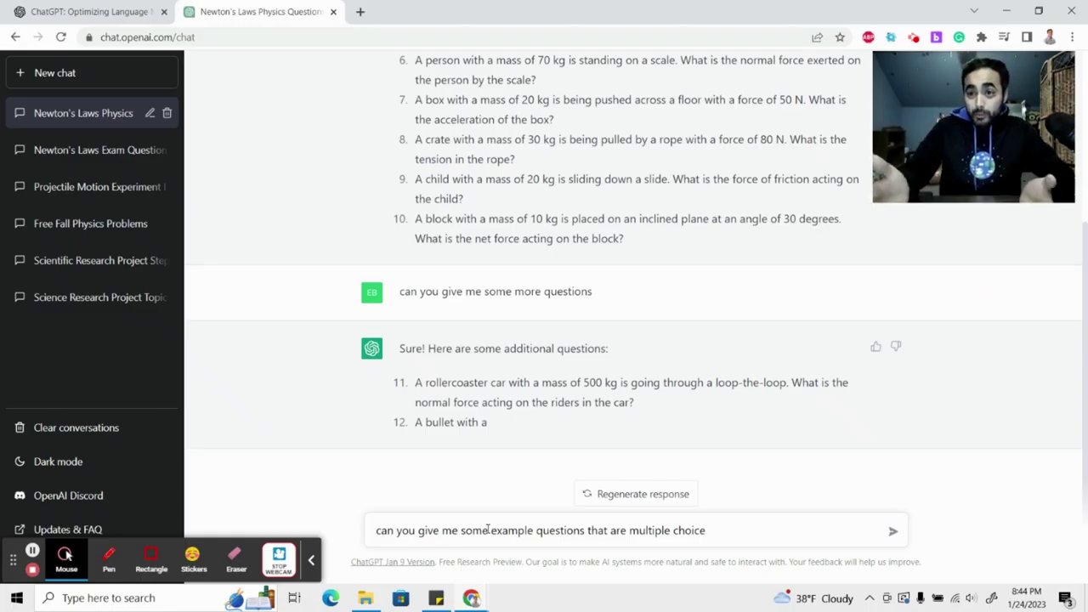
key("Return")
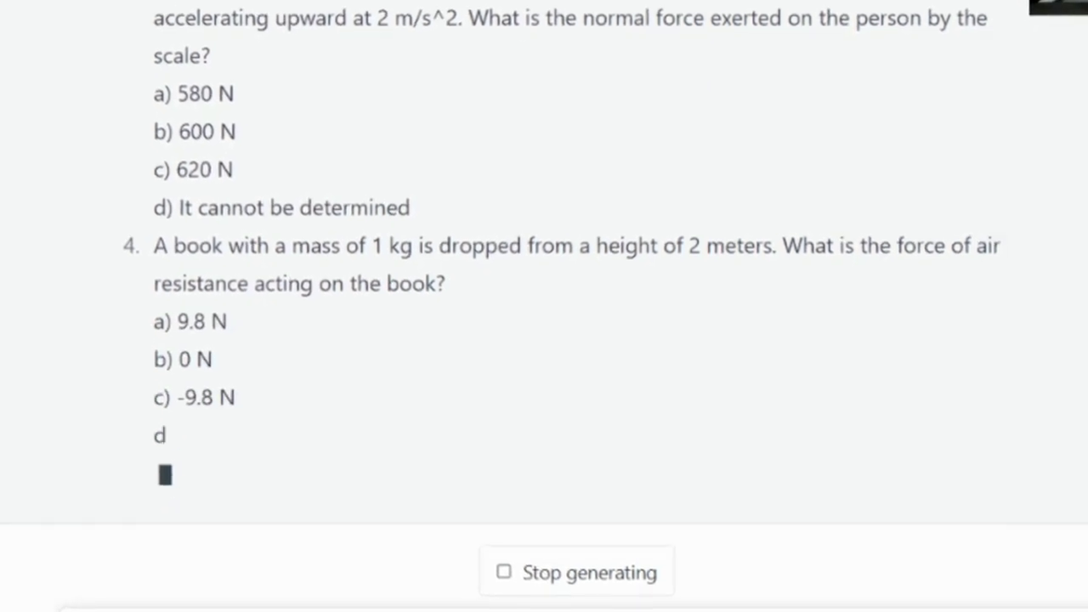
left_click(563, 587)
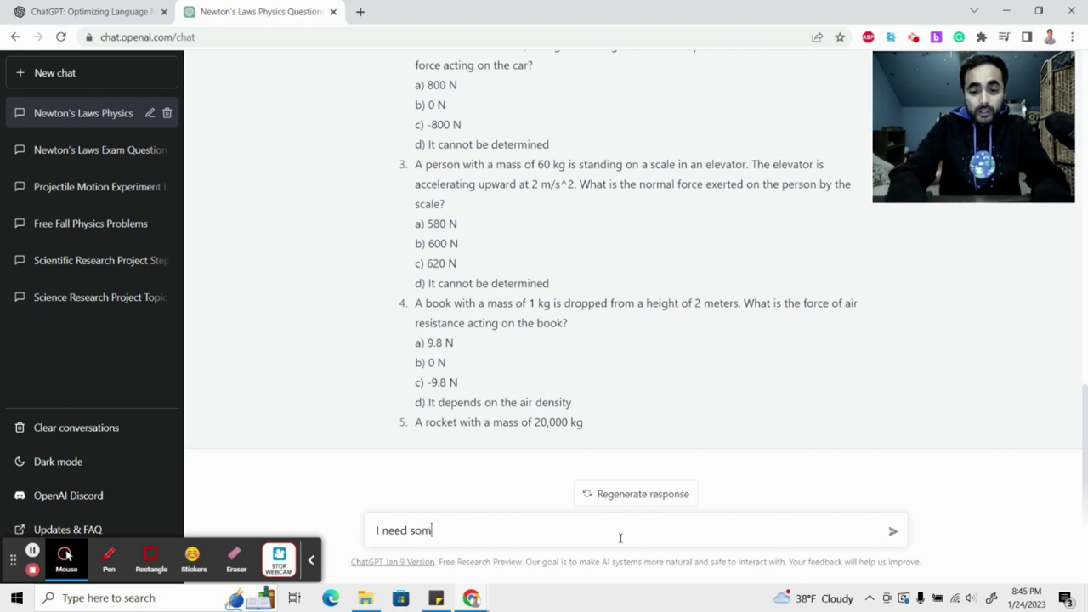
type("e example questions based on newtons")
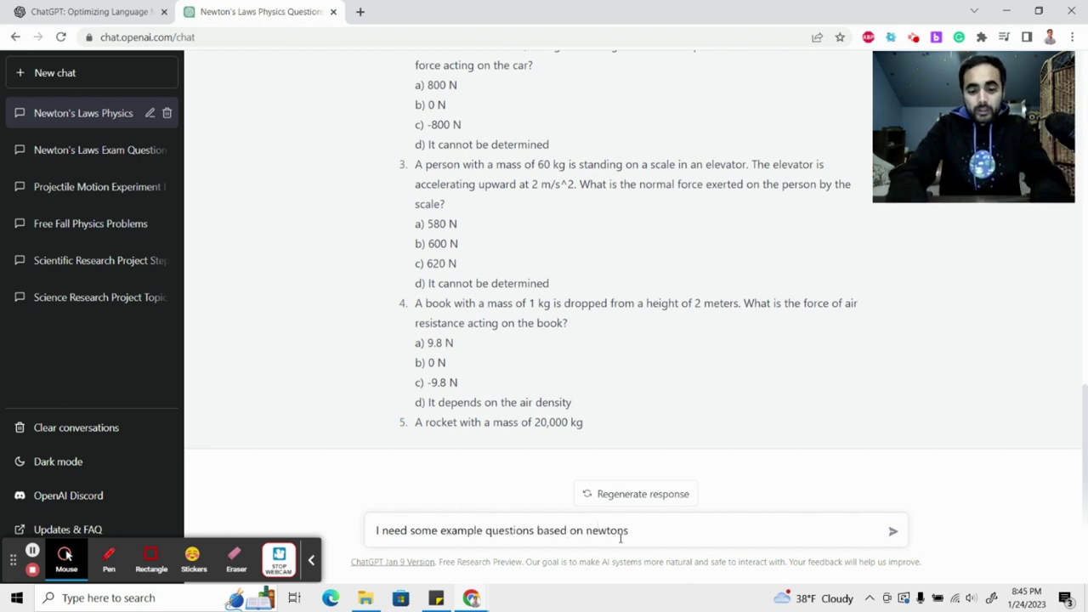
type(" 3rd law")
- Send the Newton's 3rd law question request and stop the reply after the fourth question
key("Return")
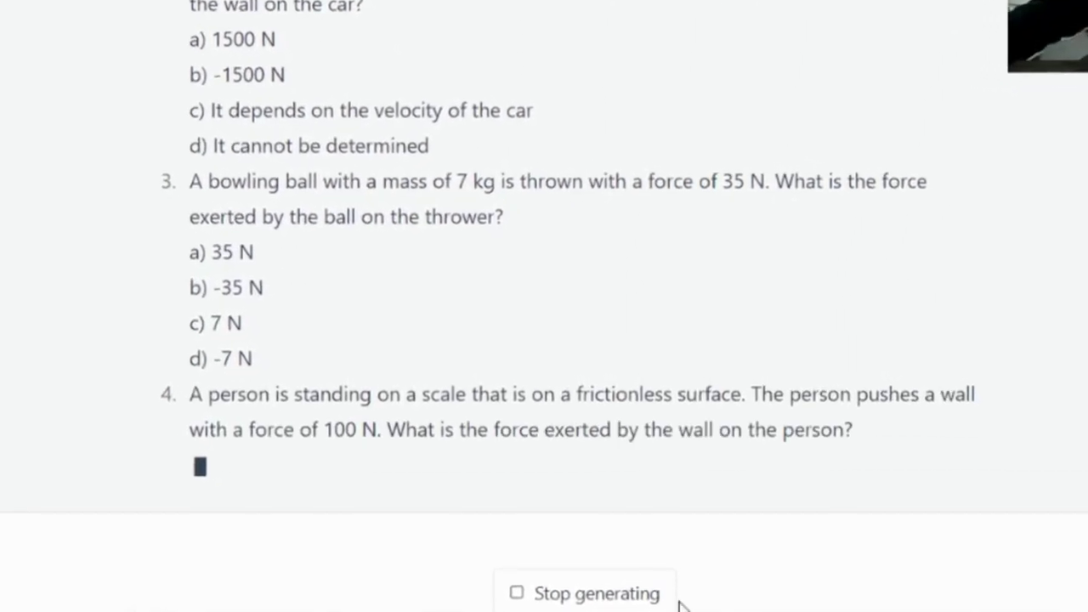
left_click(654, 595)
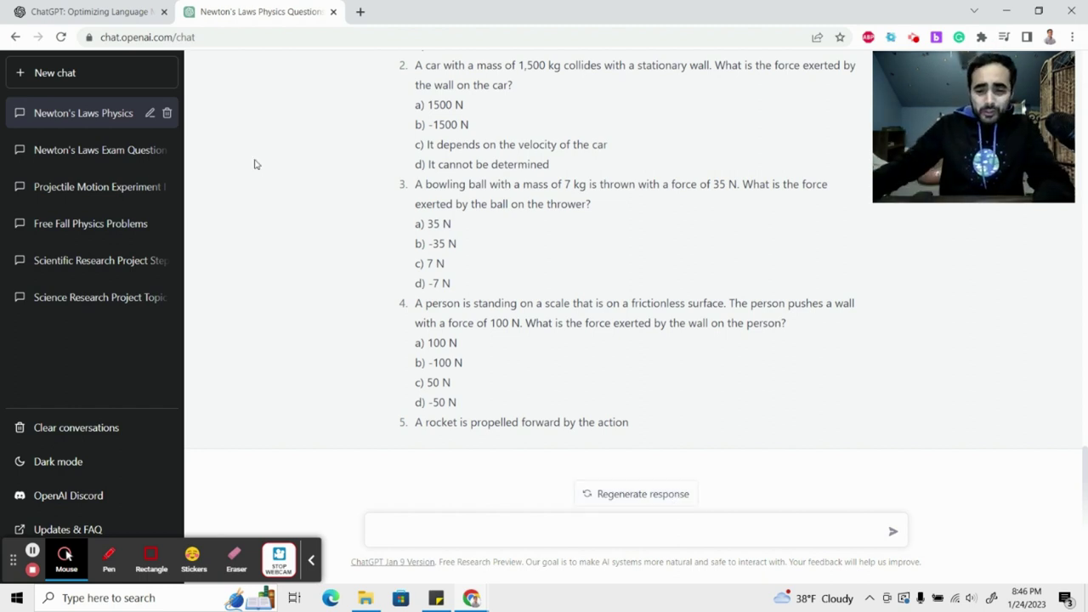
left_click(445, 524)
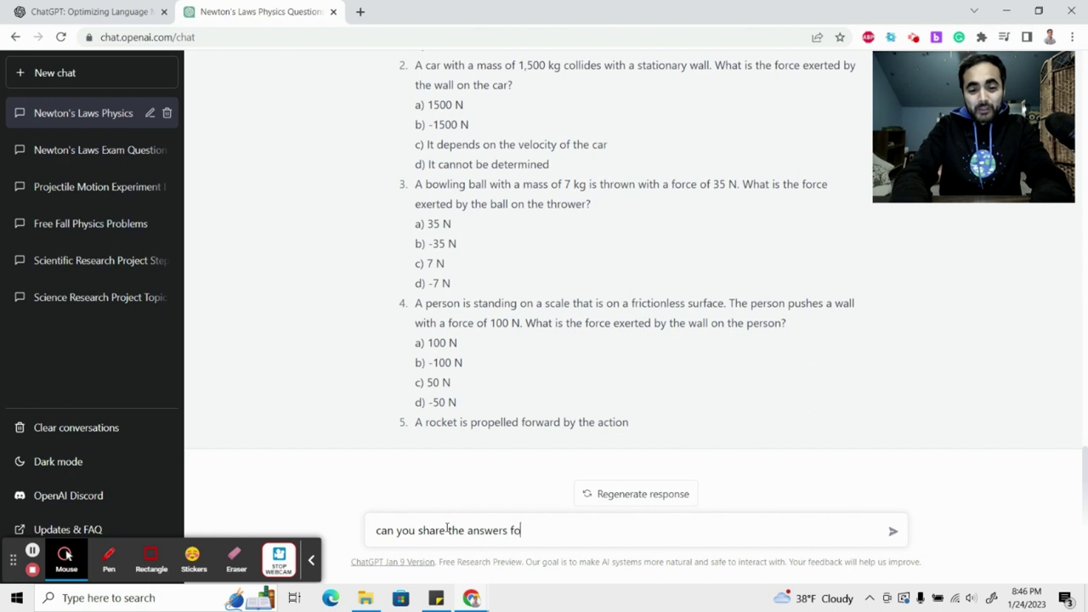
- Ask for the answers, stop after the first (b) 2 m/s^2), and begin an open-ended first-law request
type("can you share the answers for the following questions")
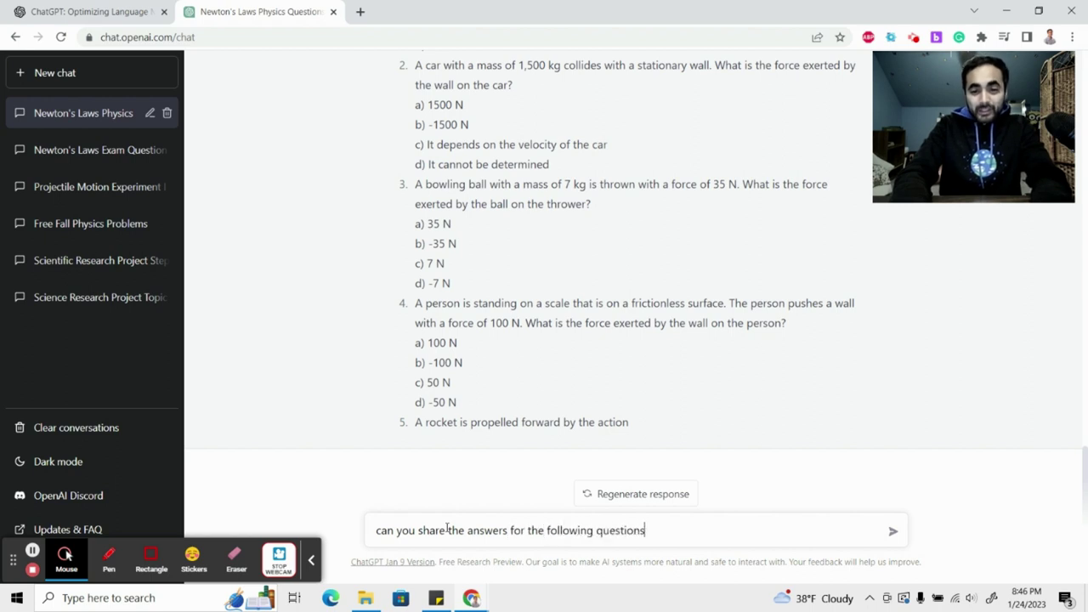
key("Return")
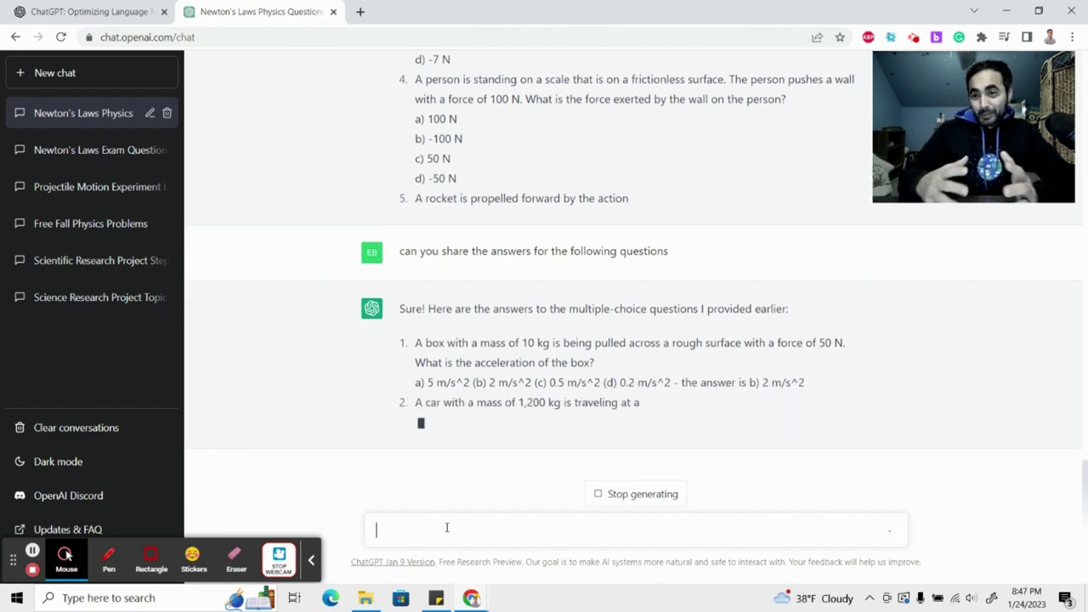
left_click(607, 494)
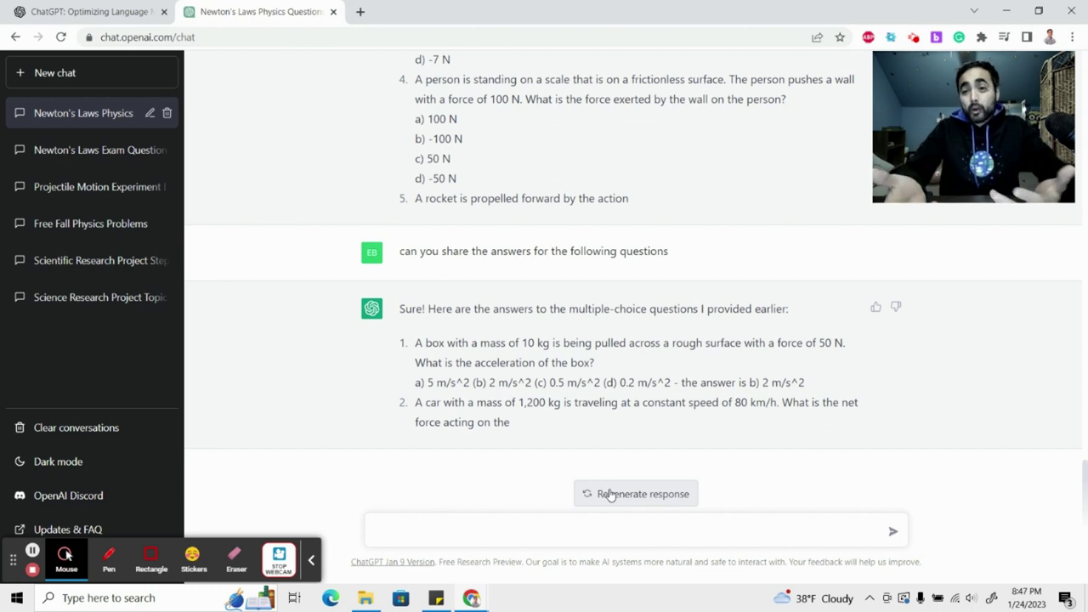
left_click(588, 535)
type("I'm l")
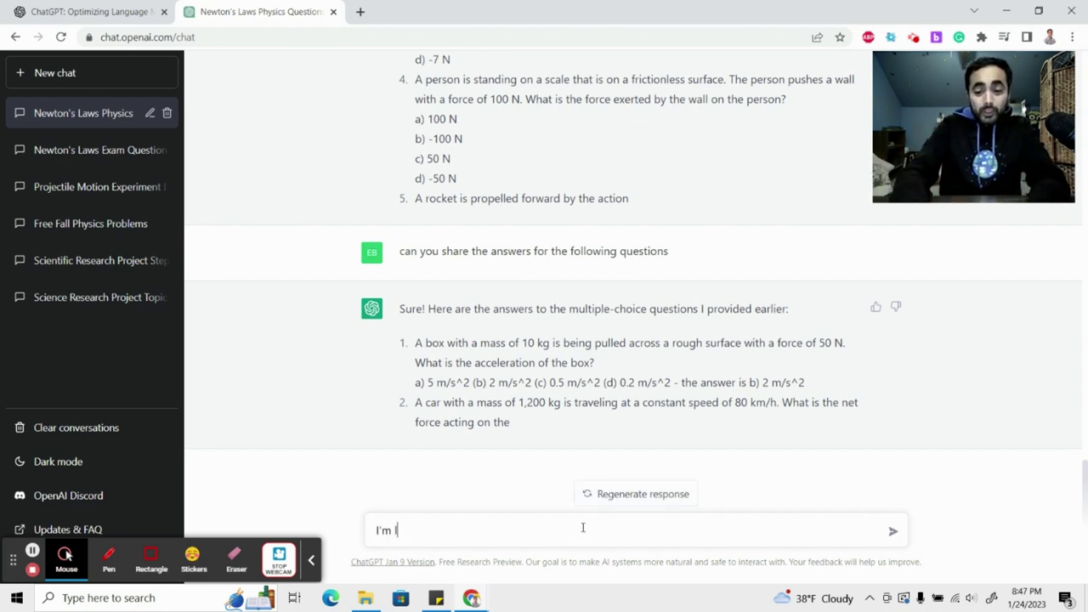
type("ooking for some")
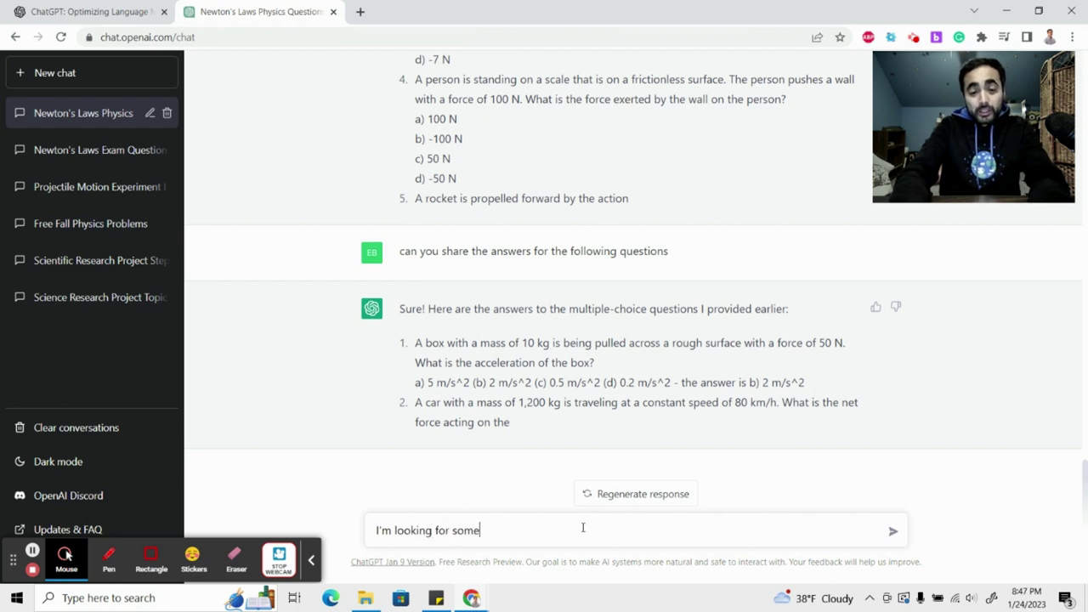
type(" open en")
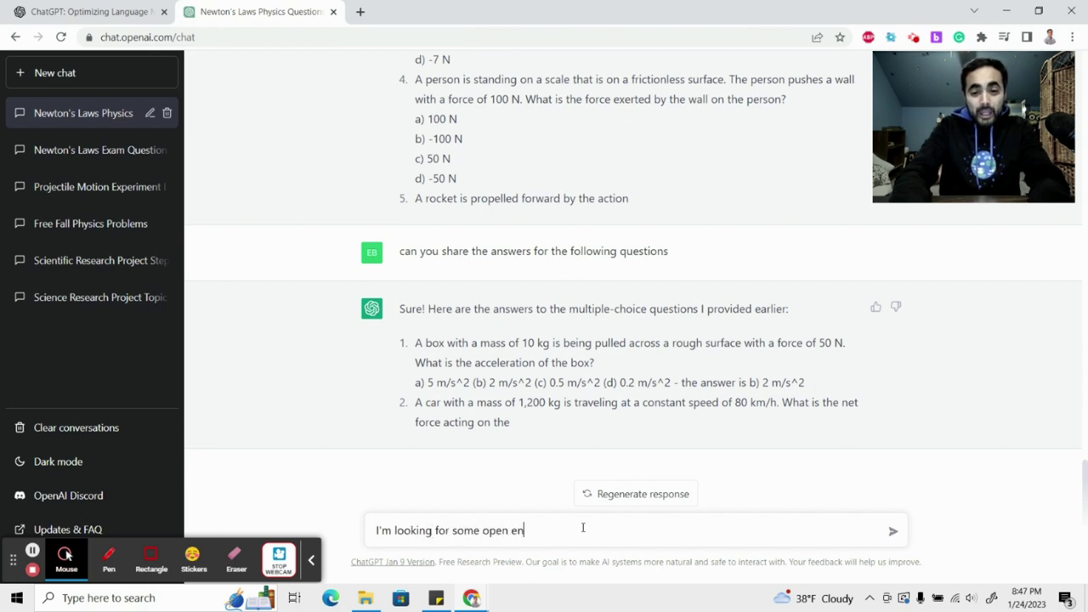
type("ded questions")
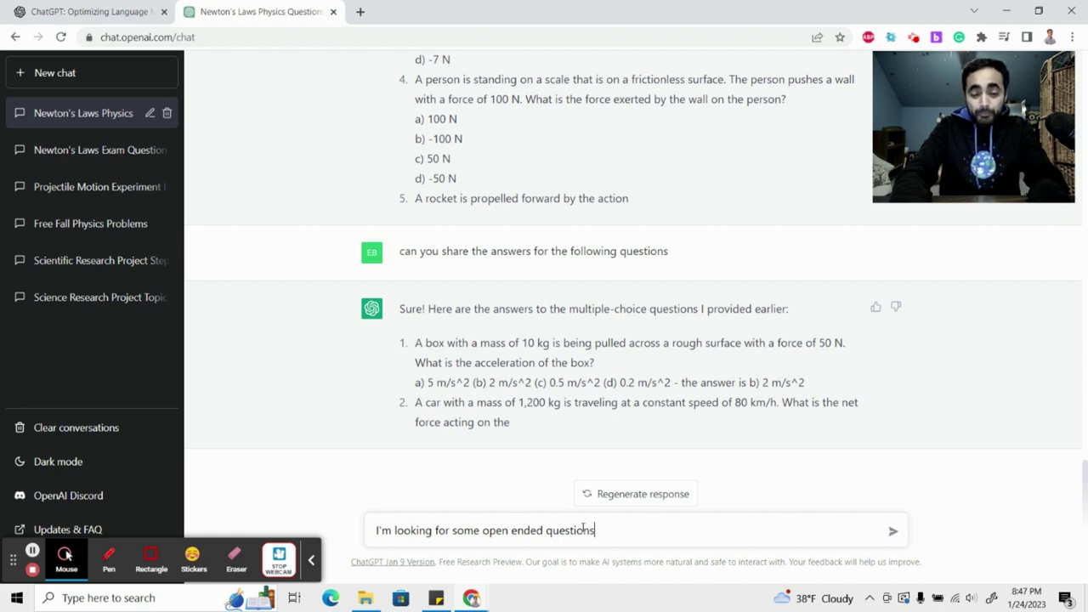
type(" for the topic of newton")
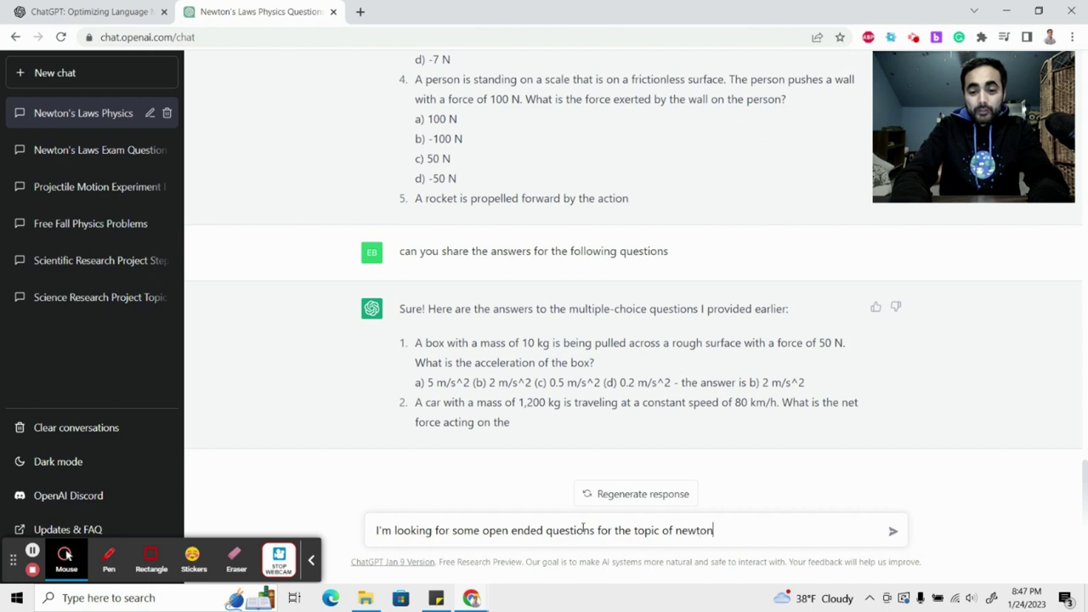
type("'s first l")
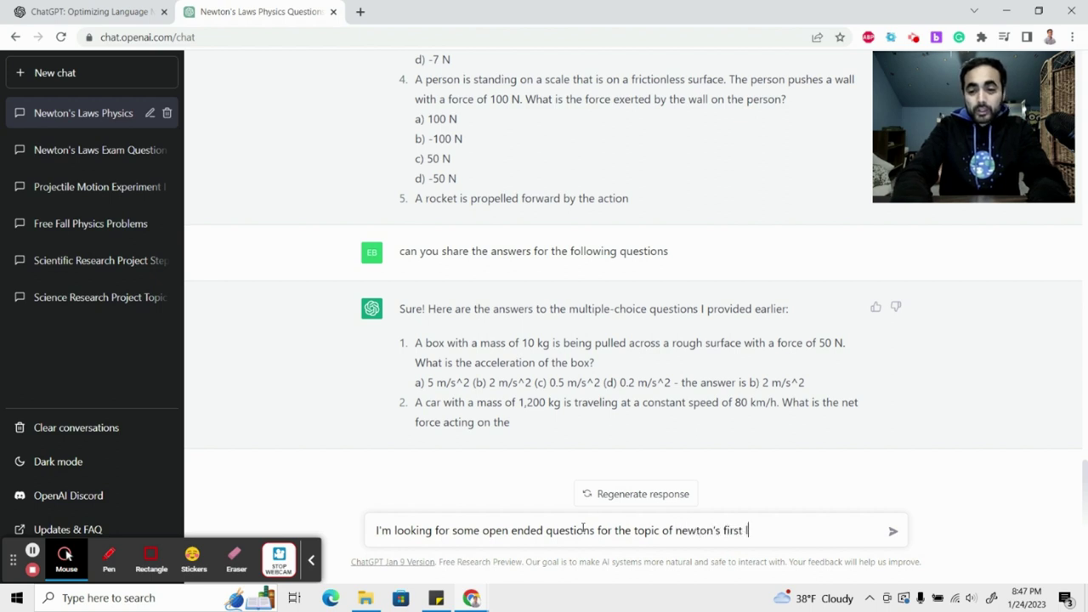
type("aw. A")
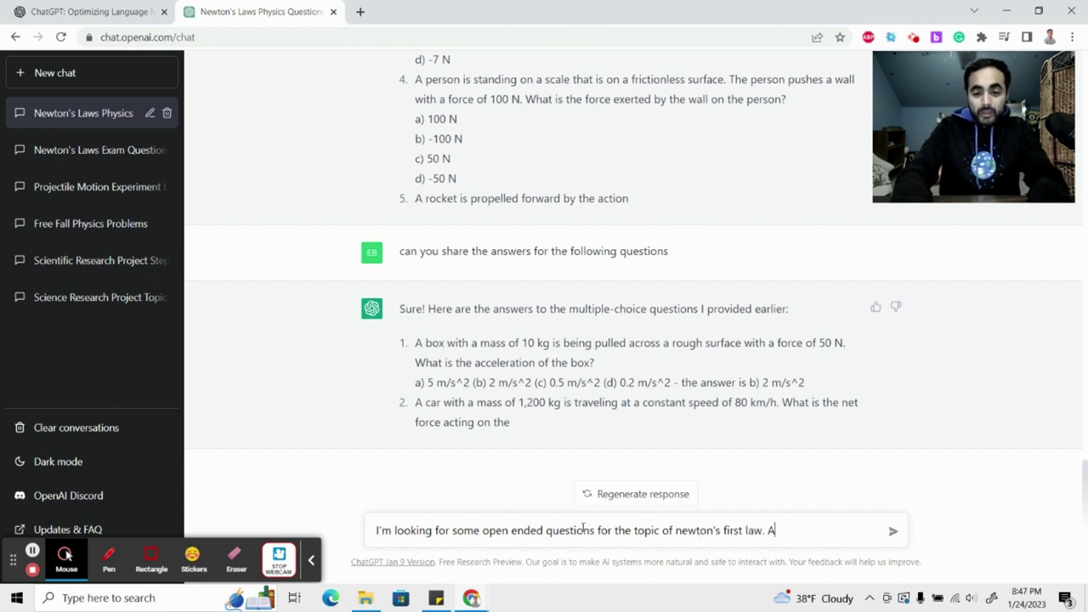
type("sking the s")
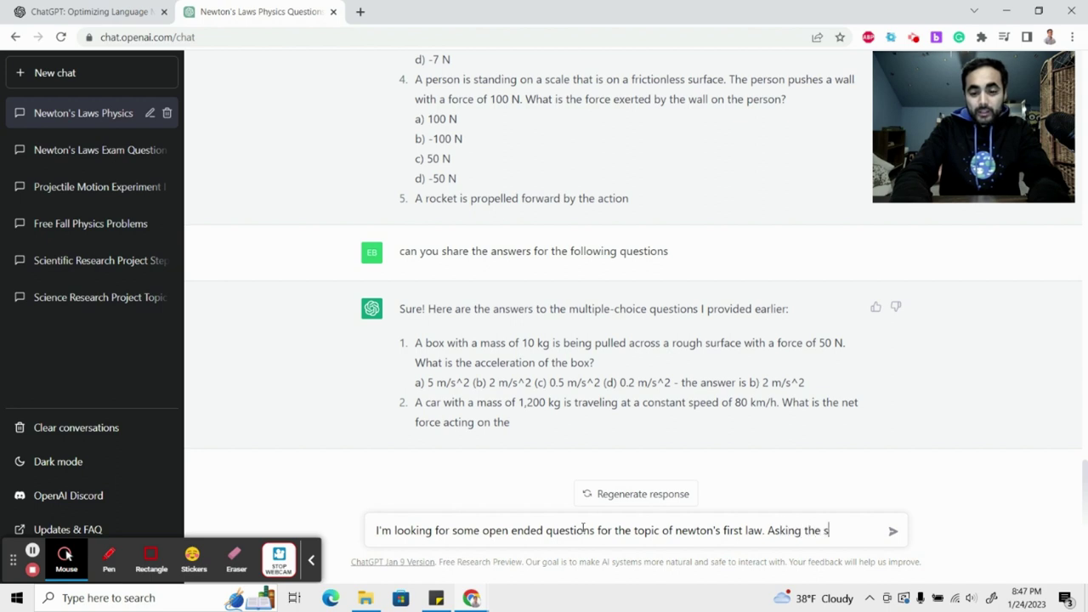
type("tudents for wri")
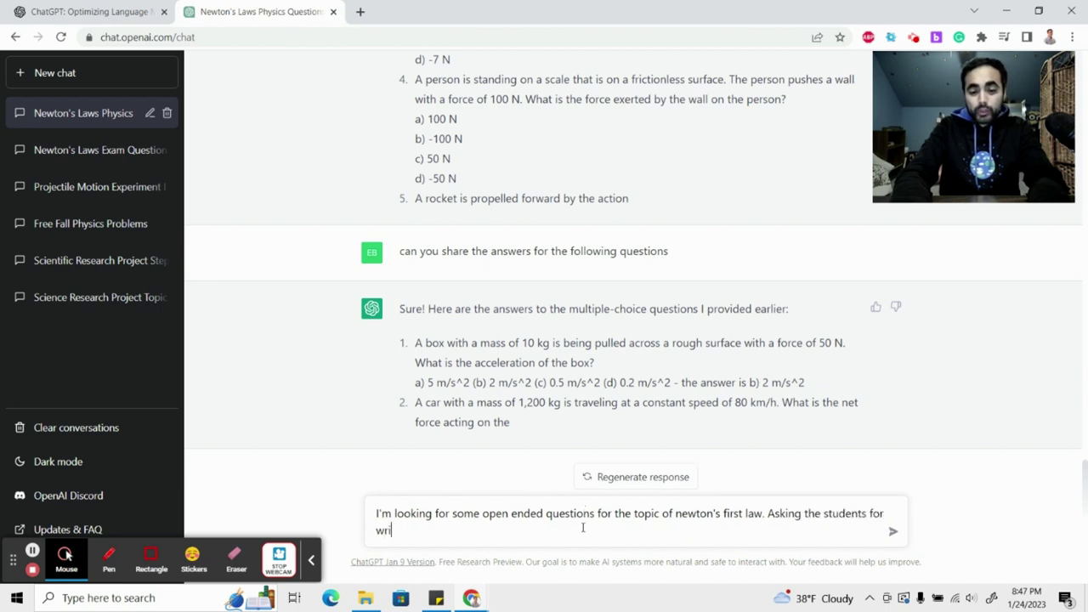
type("tten resonses")
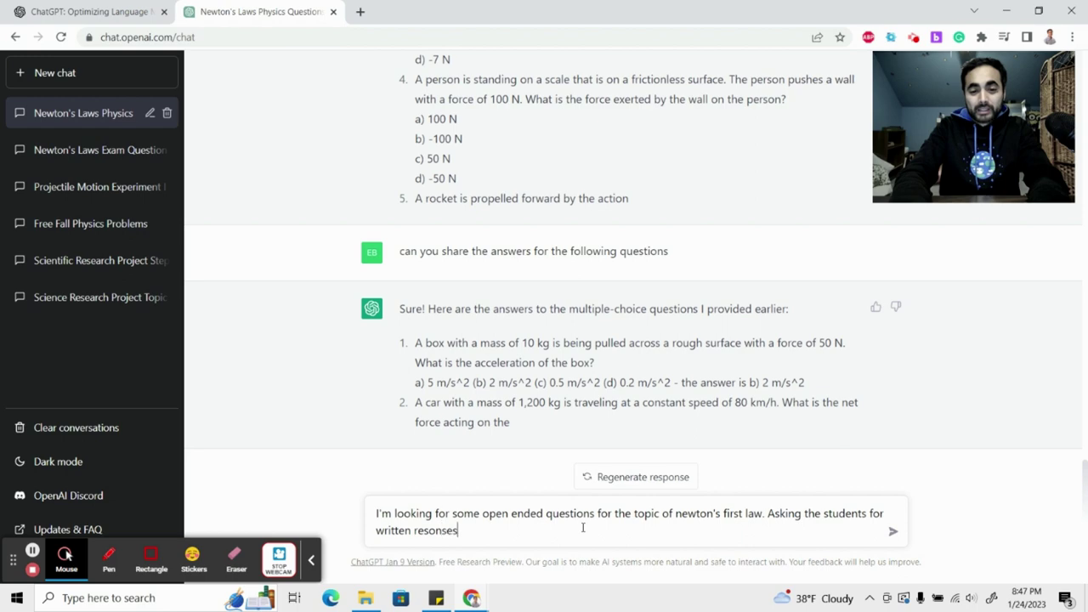
- Correct 'responses' and send the request for open-ended written-response questions on Newton's first law
key("BackSpace")
key("BackSpace")
key("BackSpace")
key("BackSpace")
key("BackSpace")
key("BackSpace")
type("sponses")
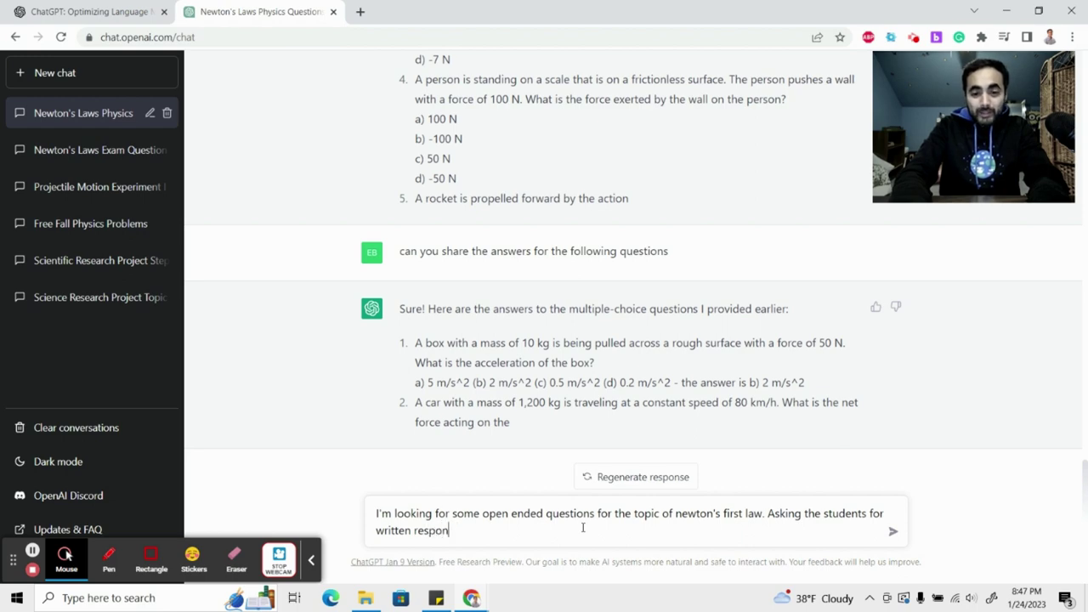
key("Return")
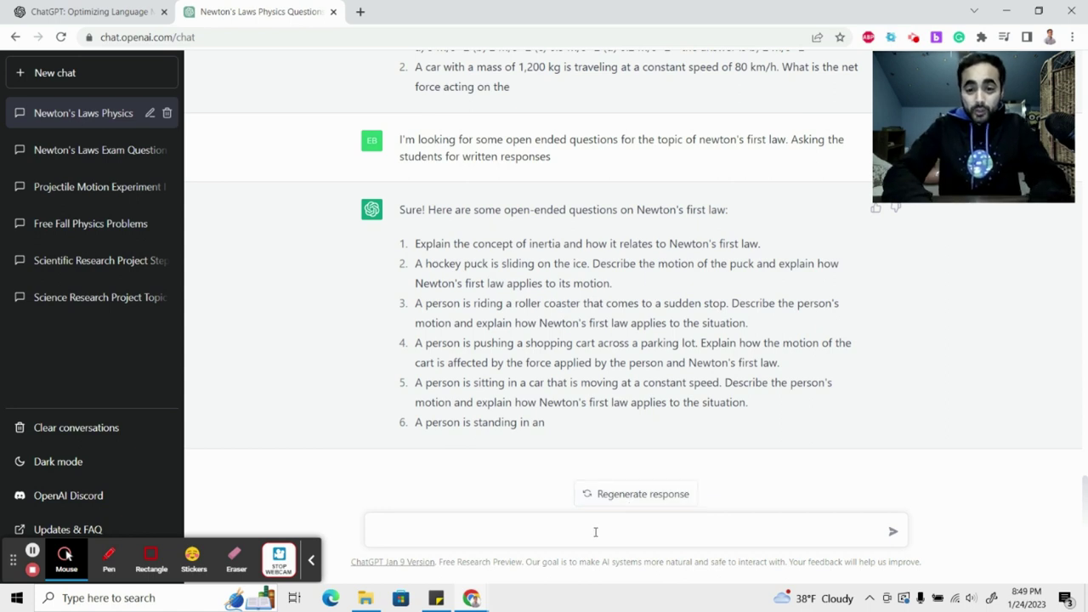
left_click(595, 532)
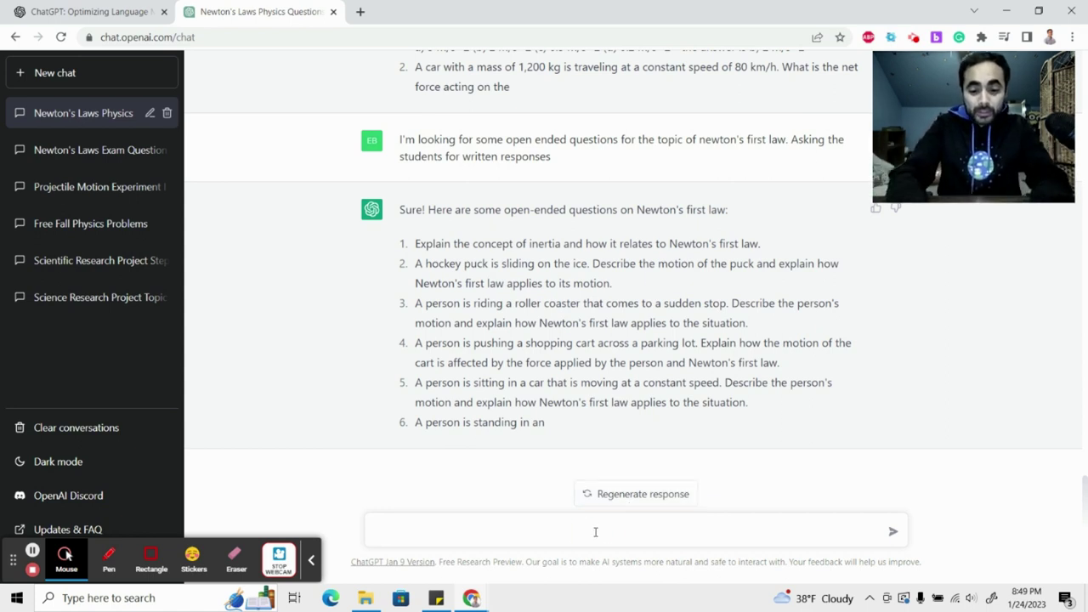
- Request research project topics on energy for high school physics students, receiving ten topics
type("I'm a physic")
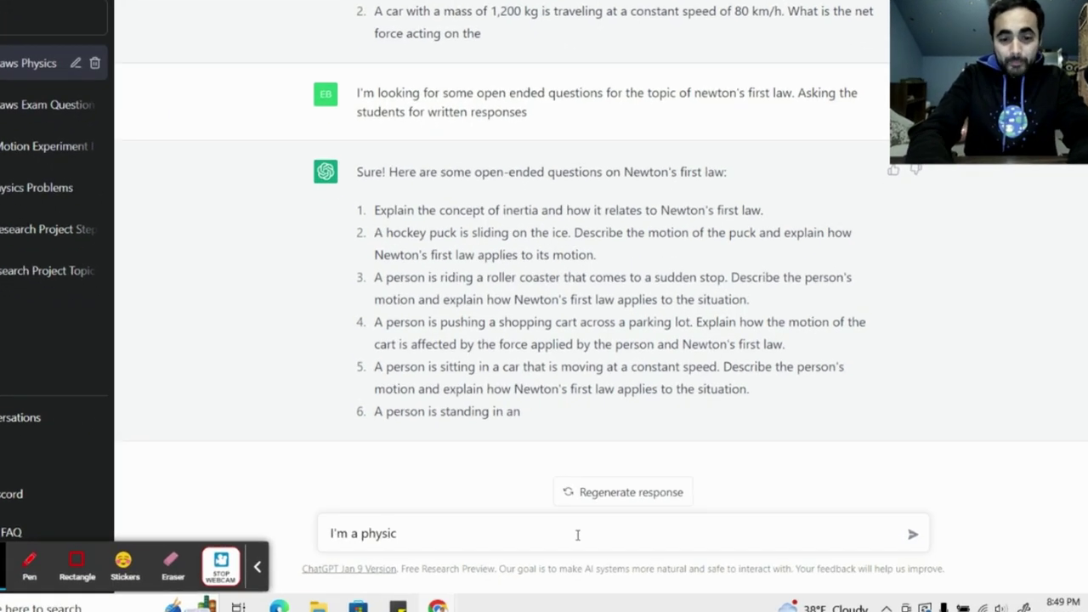
key("BackSpace")
key("BackSpace")
key("BackSpace")
key("BackSpace")
key("BackSpace")
key("BackSpace")
type("high school physics teacher and I need some to")
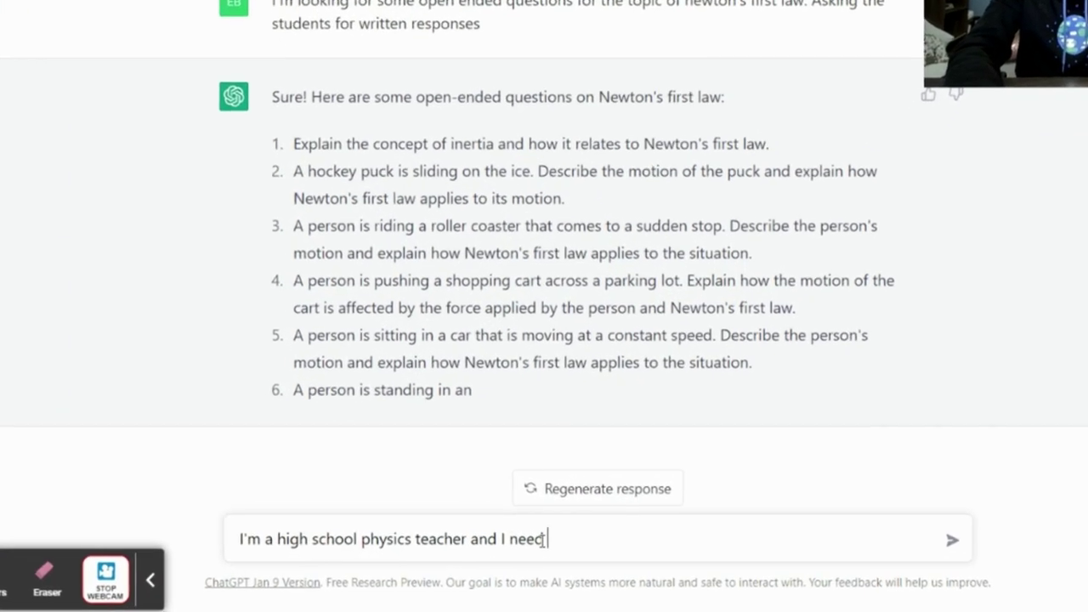
type("pics for students to do a reserach project")
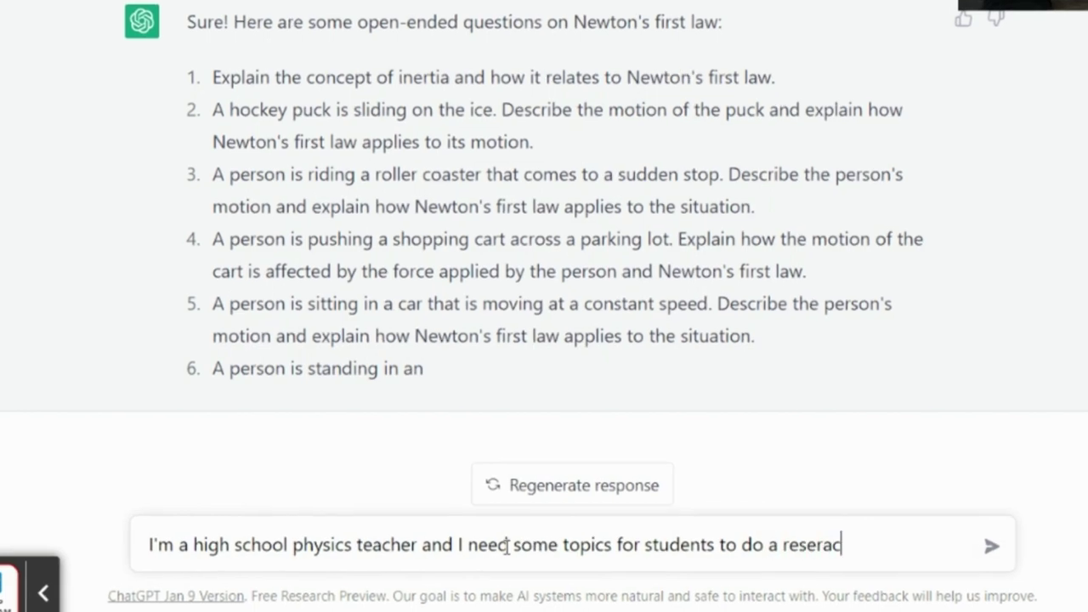
type(" based on energy")
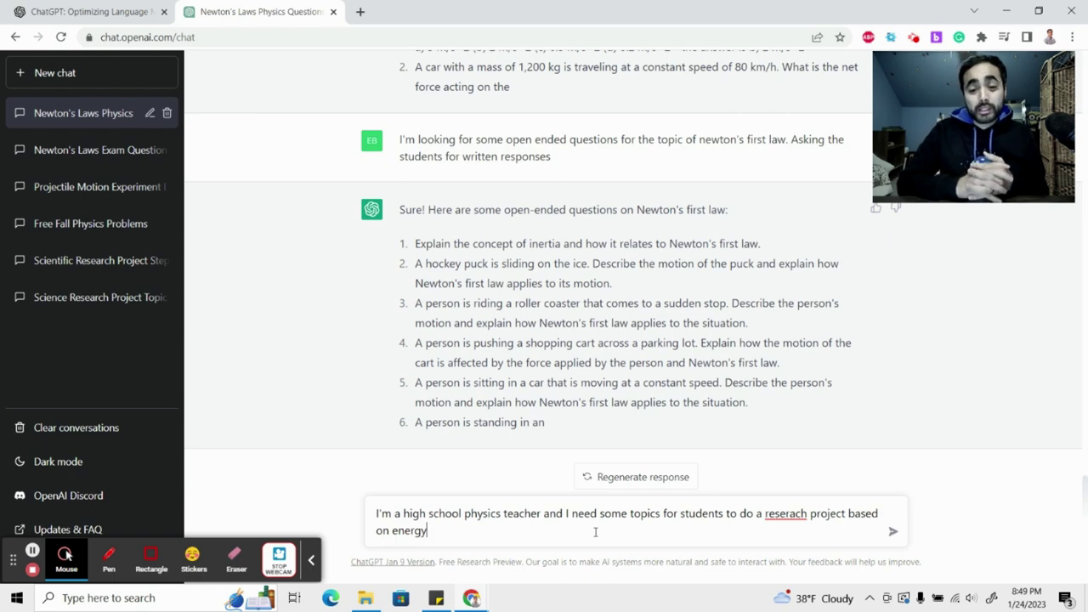
key("Return")
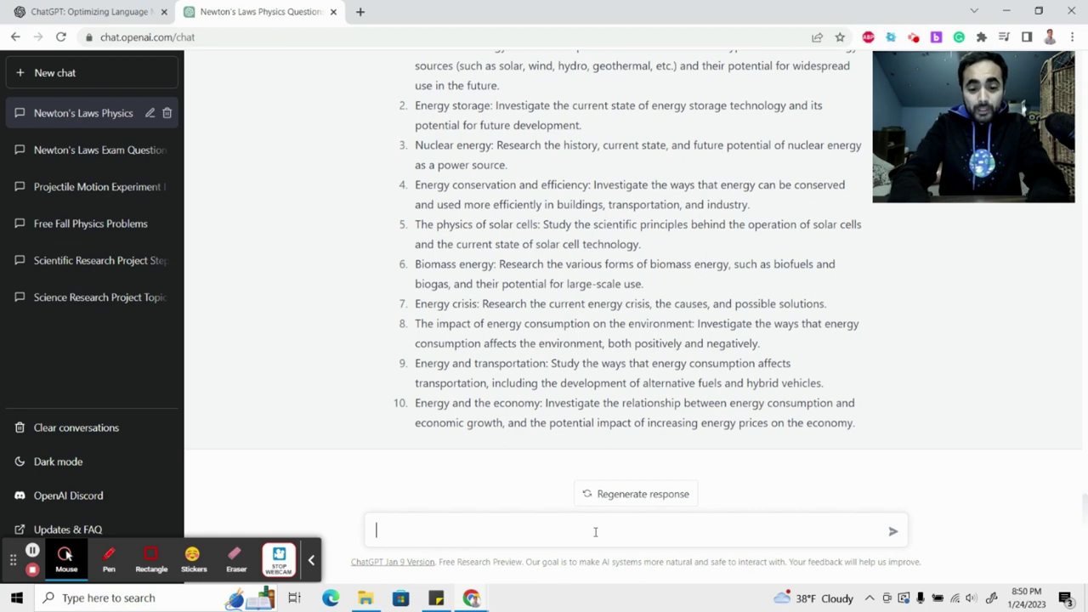
- Ask for turtle scientific research paper ideas and stop the reply during item 4, feeding ecology
type("I want")
key("BackSpace")
key("BackSpace")
key("BackSpace")
key("BackSpace")
key("BackSpace")
type("need some ideas for doin")
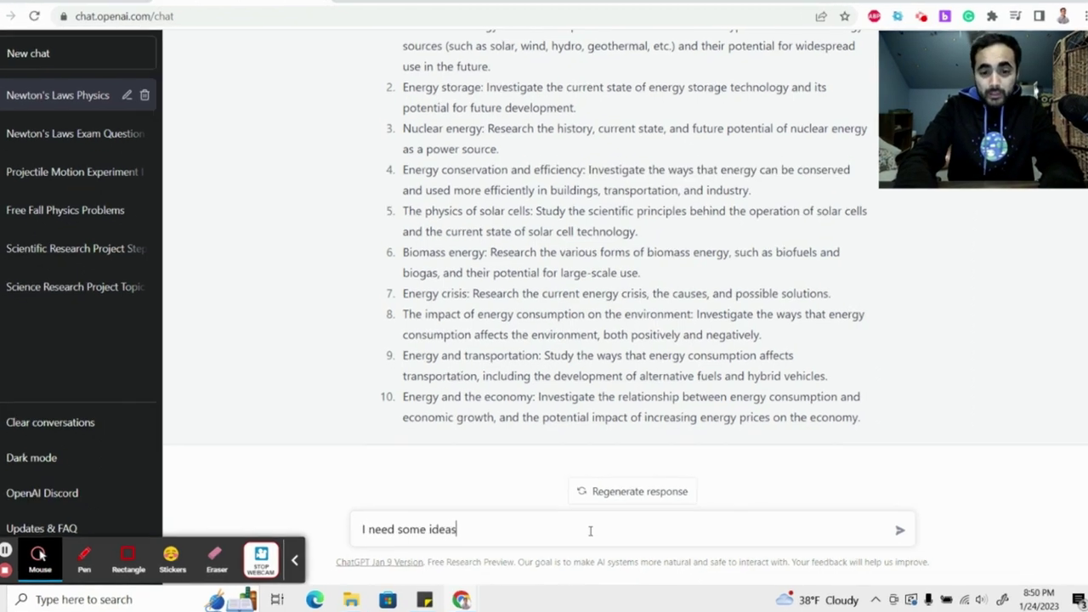
type("g a scientific rserach paper on turtles")
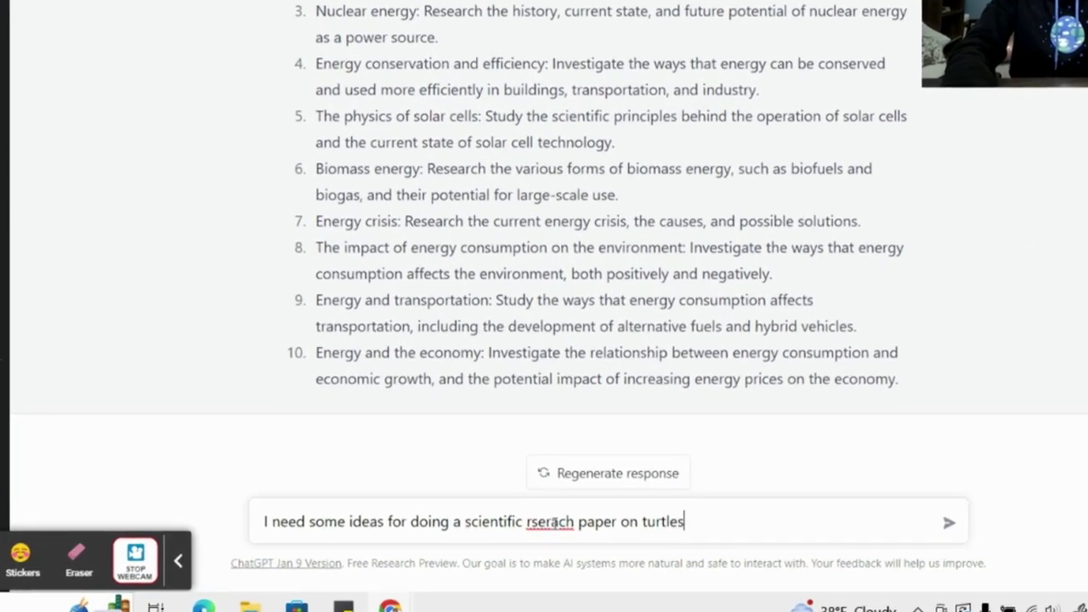
key("Return")
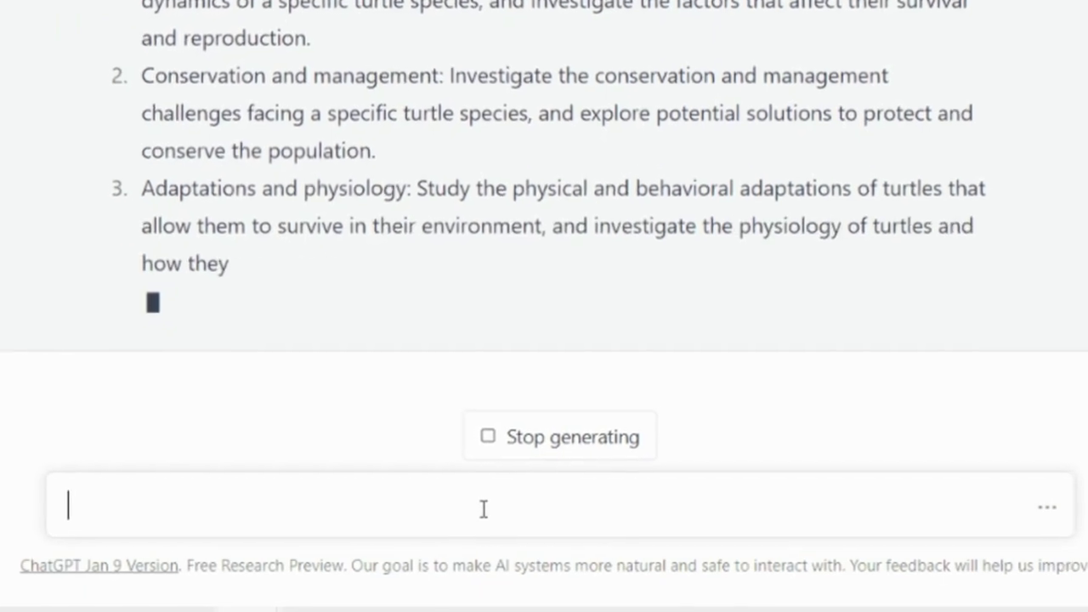
left_click(565, 444)
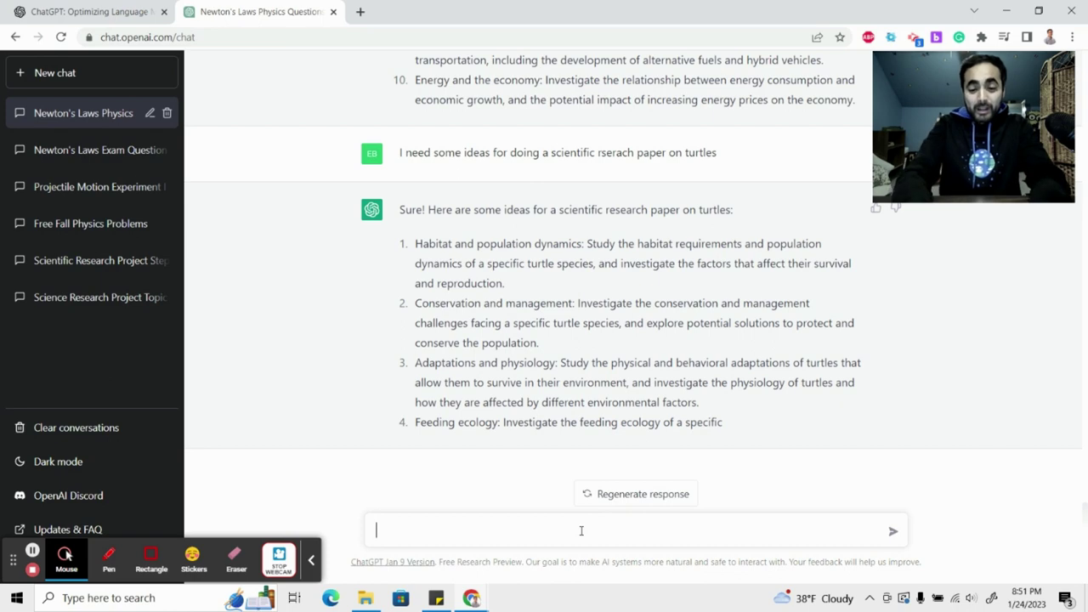
- Ask for freefall demo ideas for high school physics, receiving eight free-fall experiment ideas
type("I'm a high school physics teacher and ")
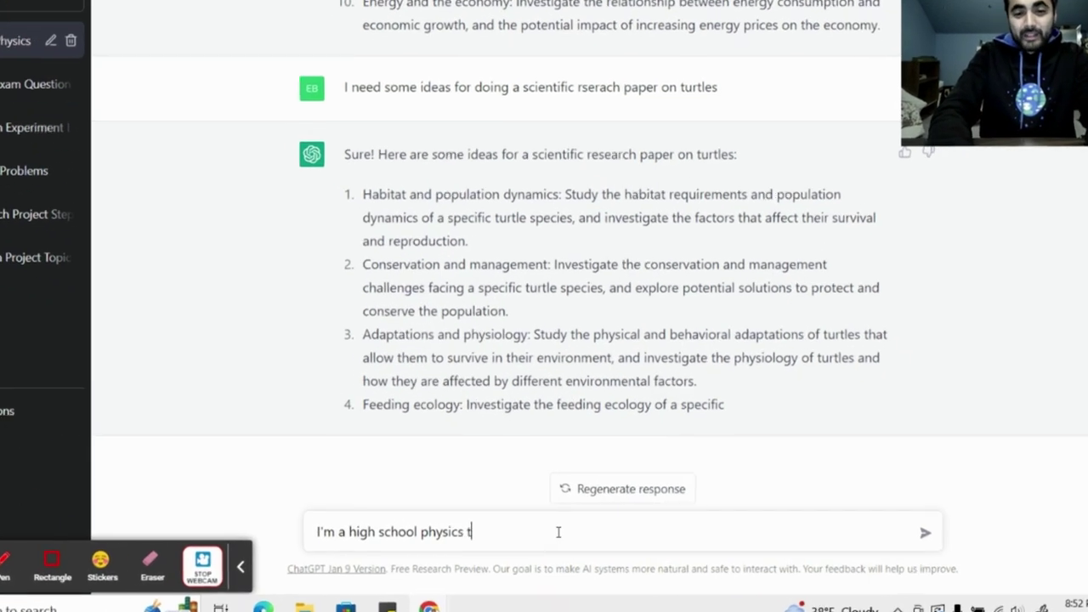
type("I need some idas for demos on the topi")
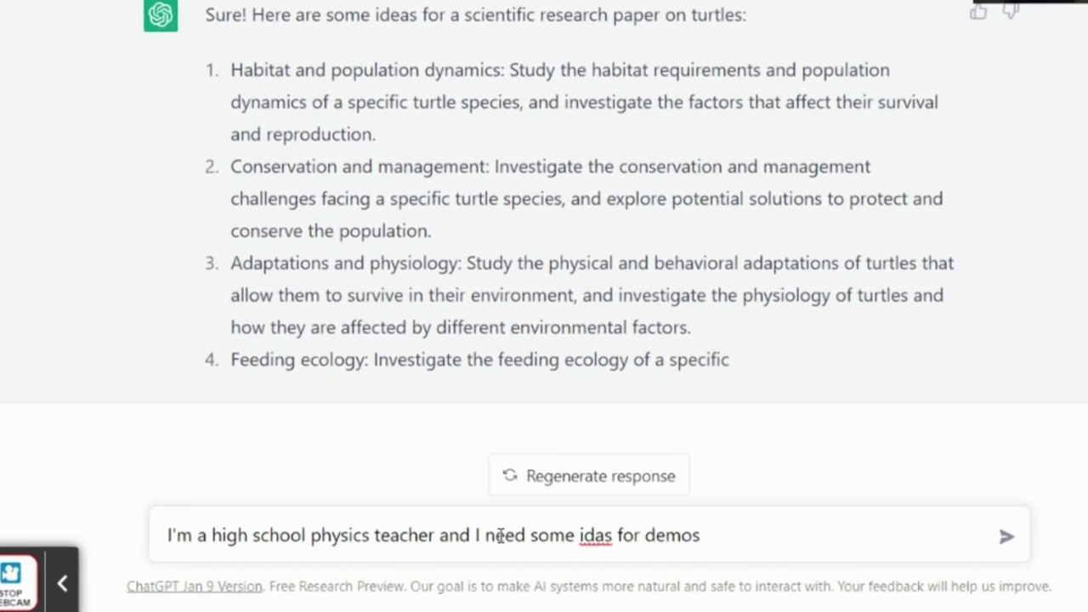
type("c of freefall")
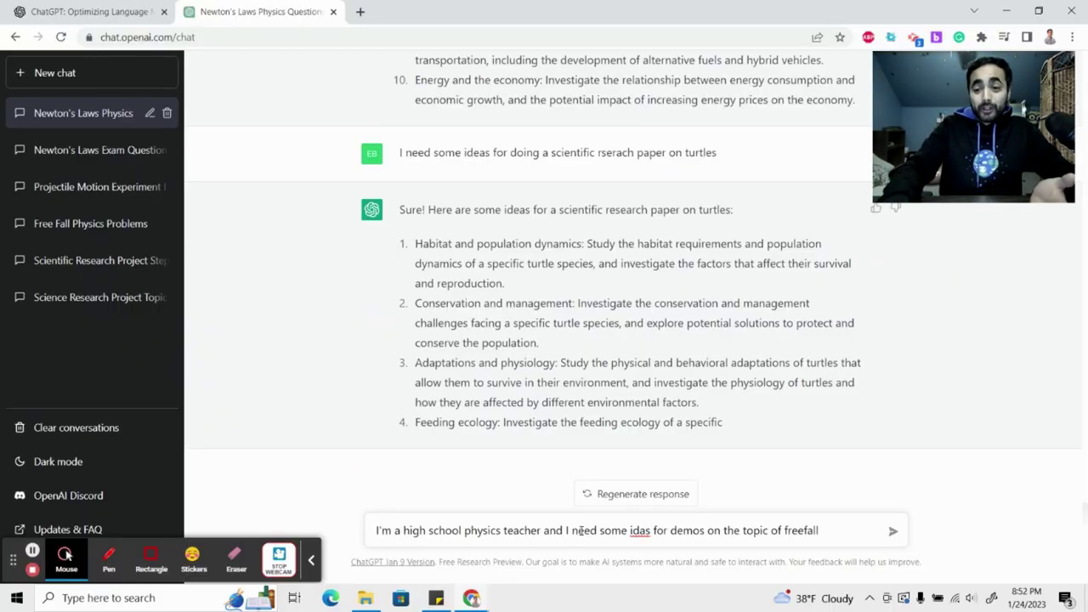
key("Return")
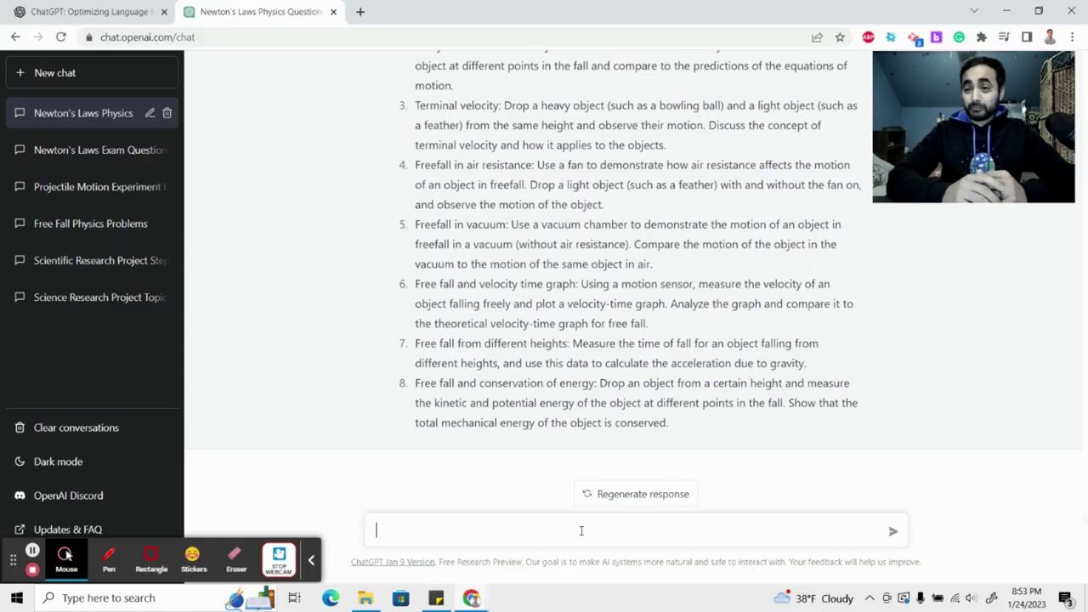
left_click(581, 530)
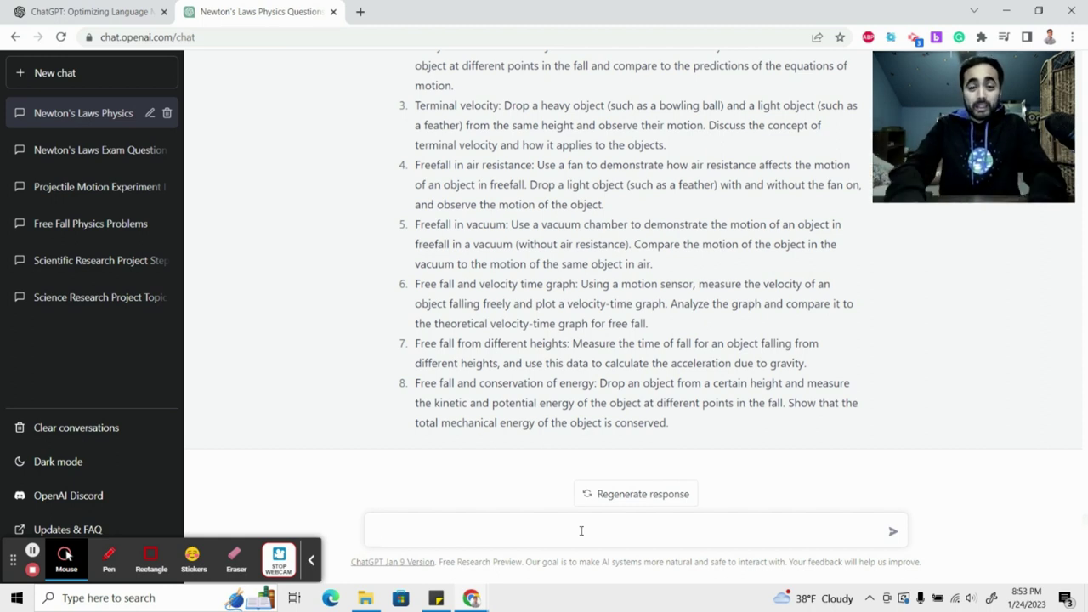
- Ask for discussion ideas on light and stop the reply at item 7, lenses and optical instruments
type("I'm a high school physics teacher and ")
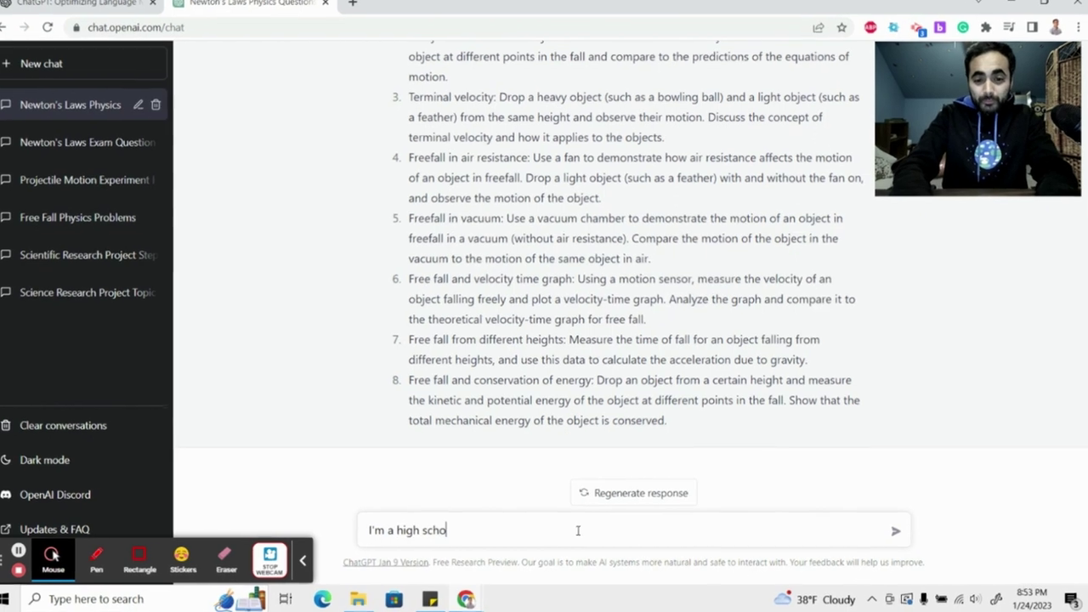
type("I need some discussion topi")
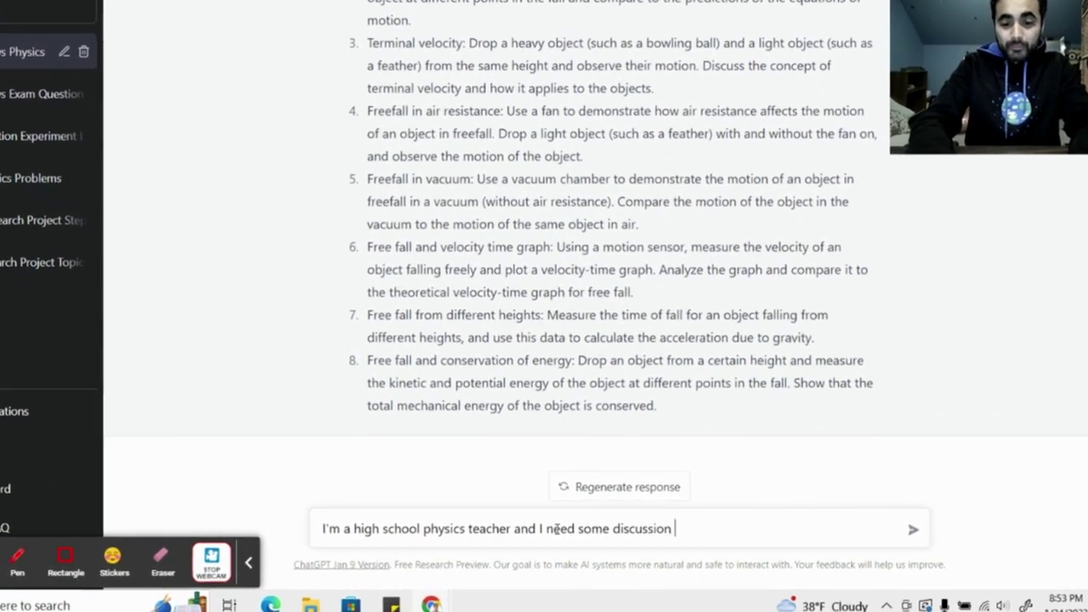
key("BackSpace")
key("BackSpace")
key("BackSpace")
key("BackSpace")
type("ideas for the topic of light")
key("Return")
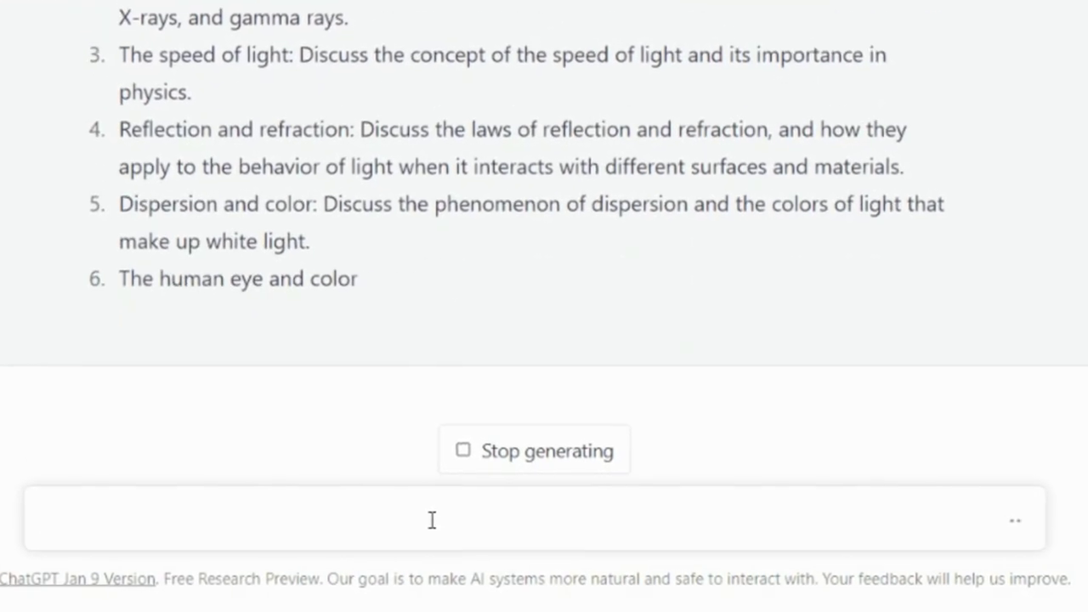
left_click(466, 448)
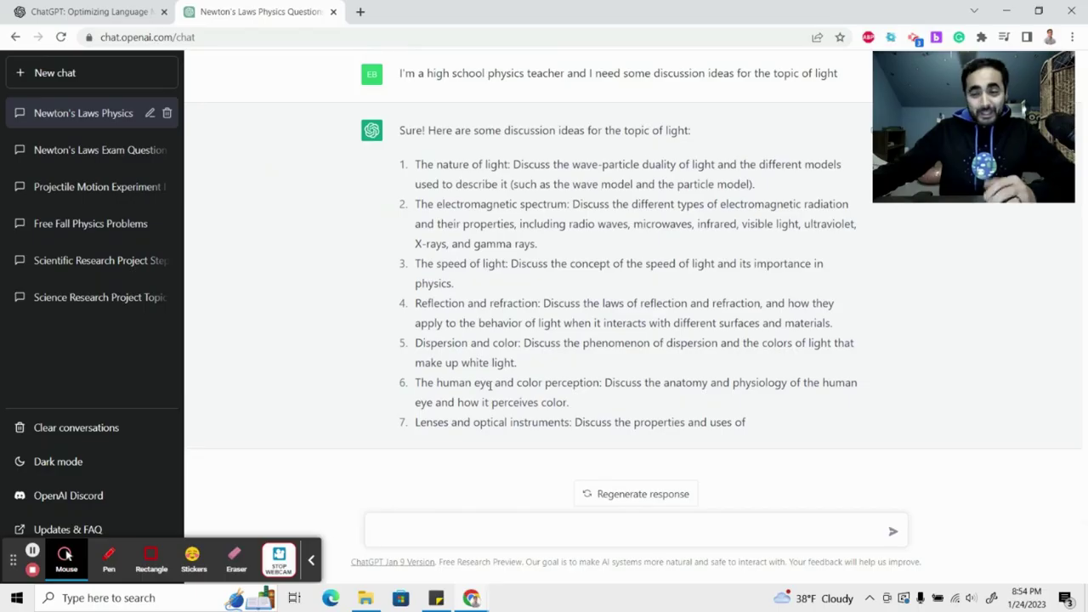